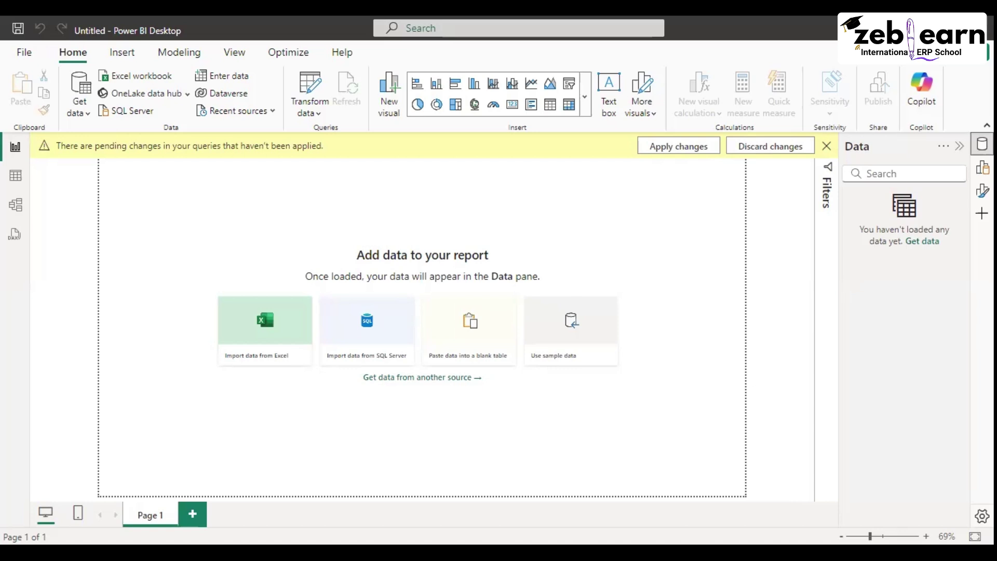
pyautogui.click(828, 146)
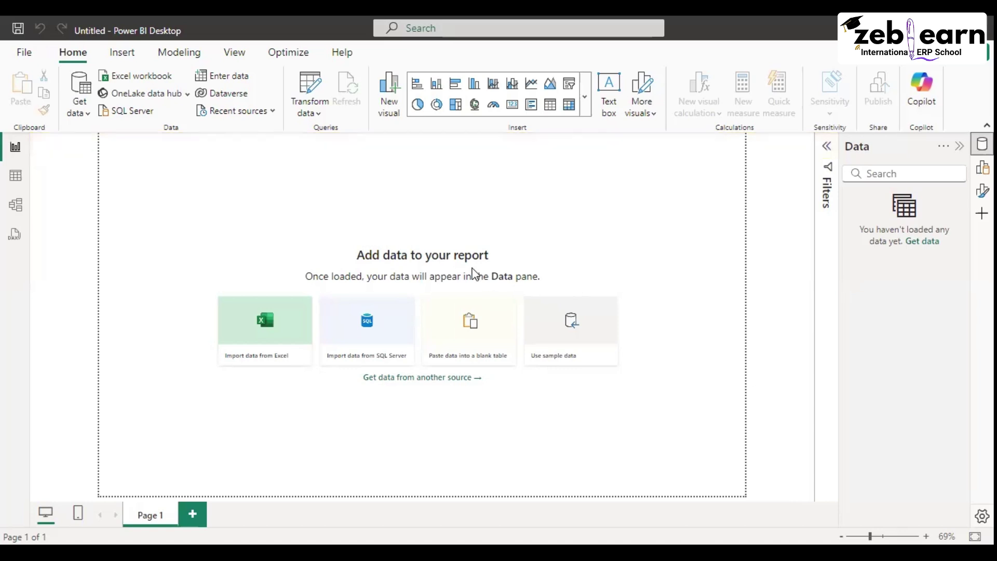
pyautogui.click(84, 117)
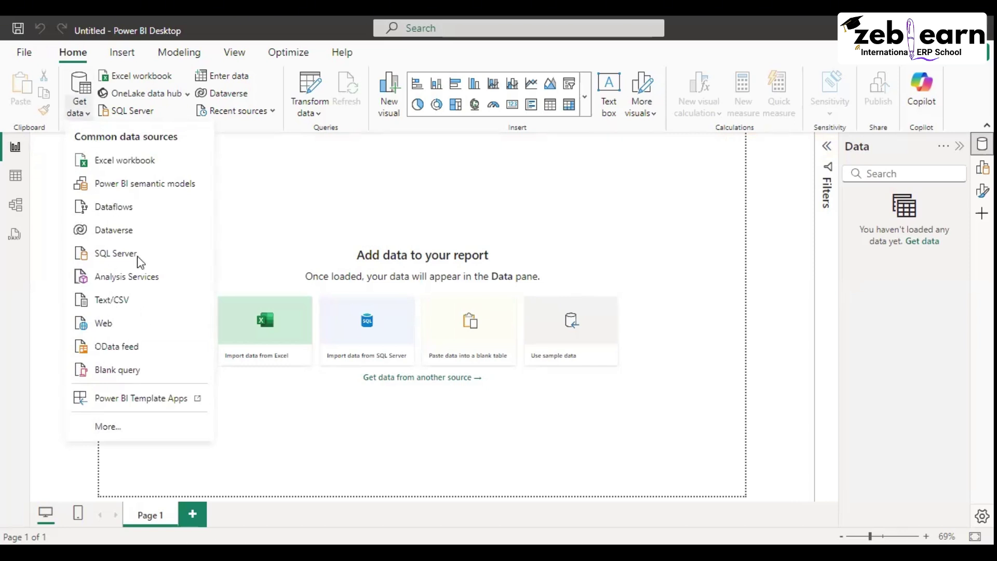
pyautogui.click(104, 160)
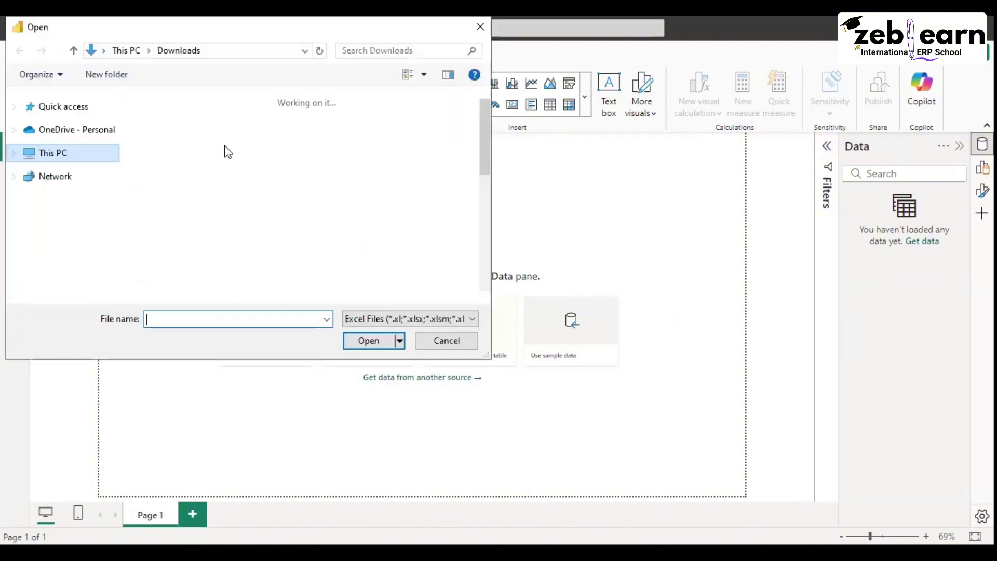
pyautogui.click(368, 343)
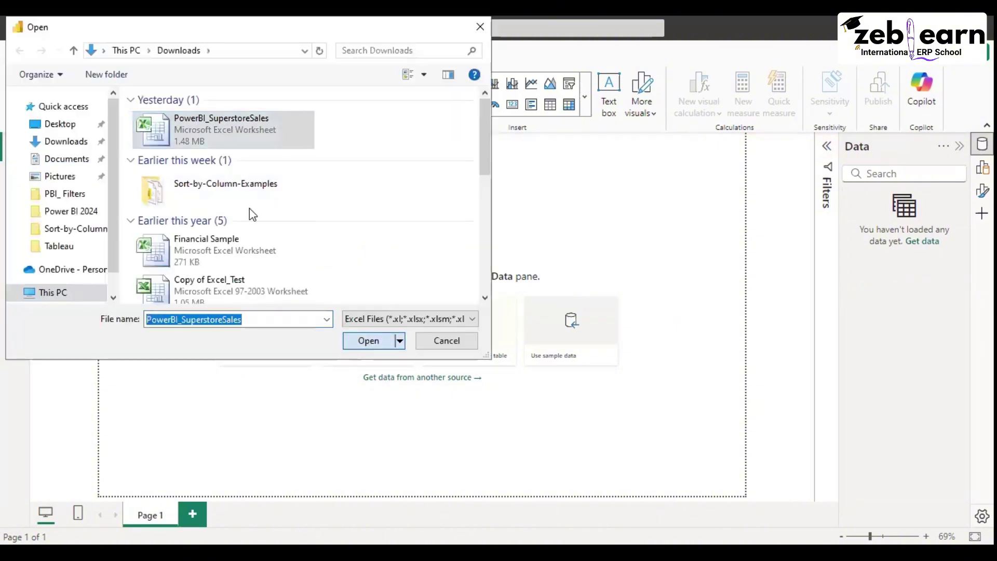
pyautogui.press('Return')
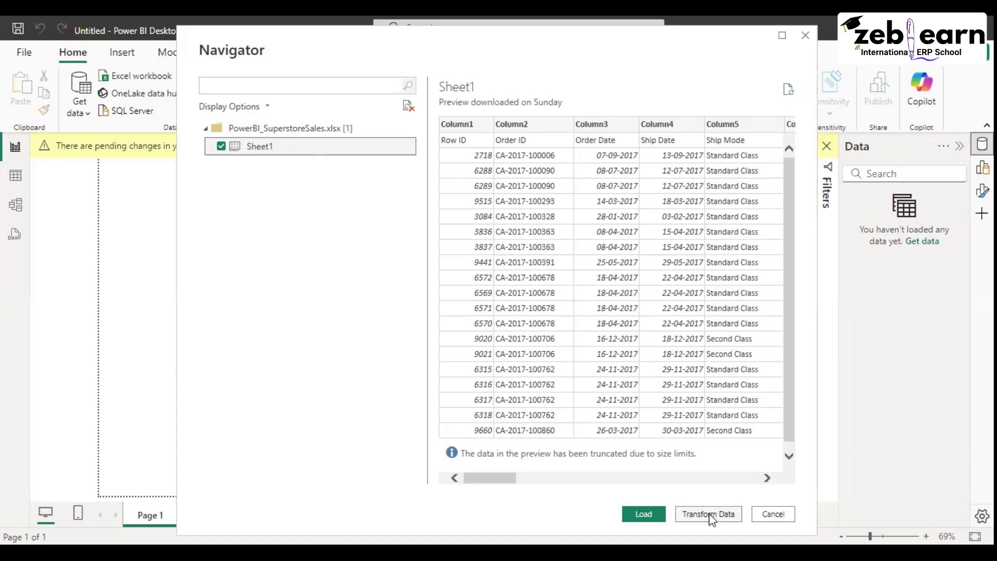
pyautogui.press('Escape')
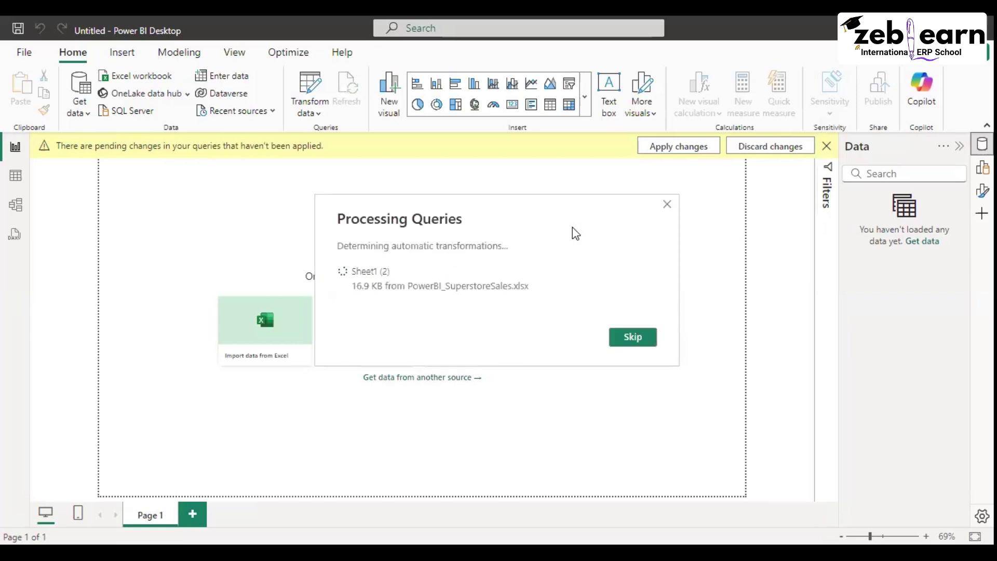
pyautogui.press('Escape')
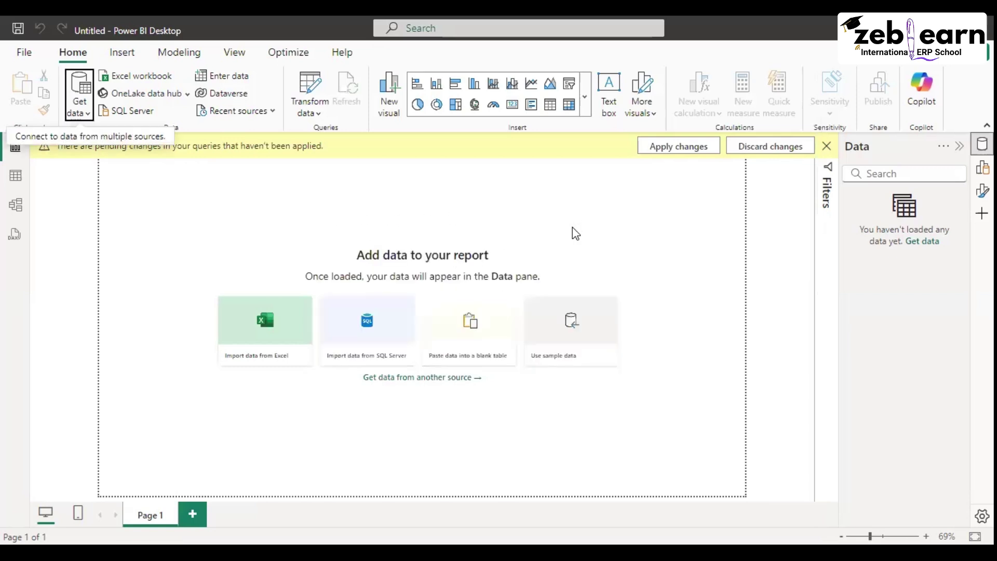
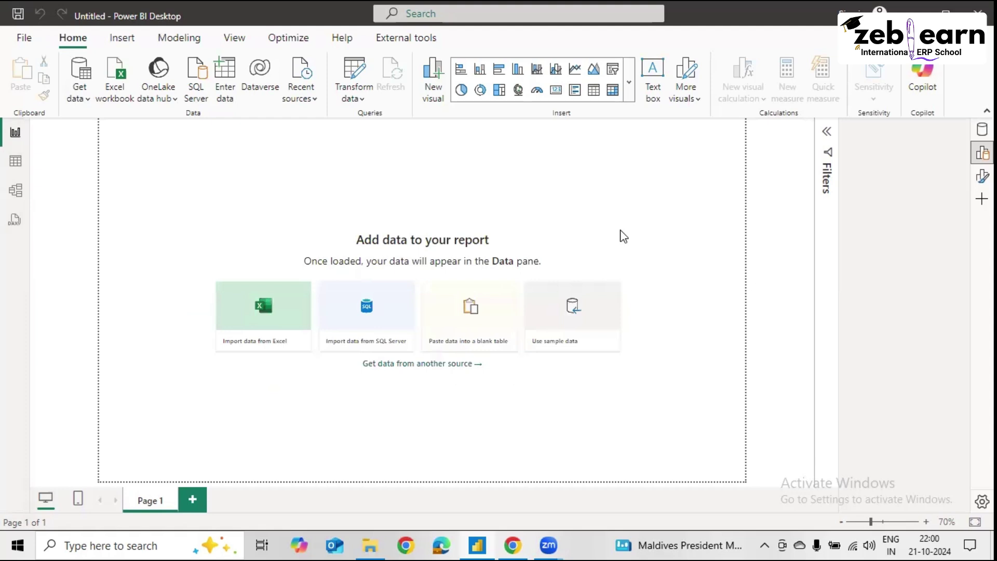
# Step: Connect to the PowerBI_SuperstoreSales Excel workbook in Downloads and open its Sheet1 for data transformation
pyautogui.click(78, 96)
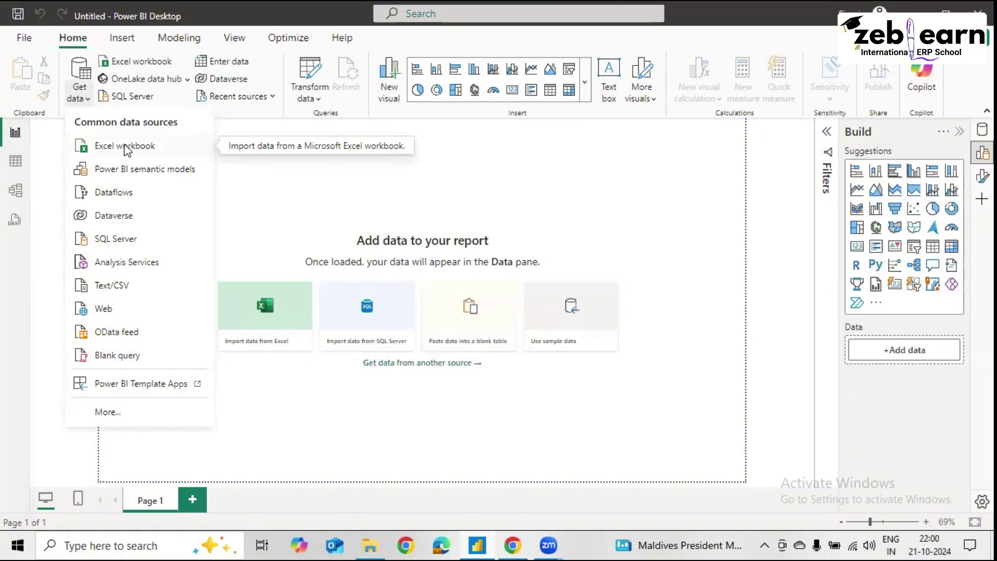
pyautogui.click(127, 147)
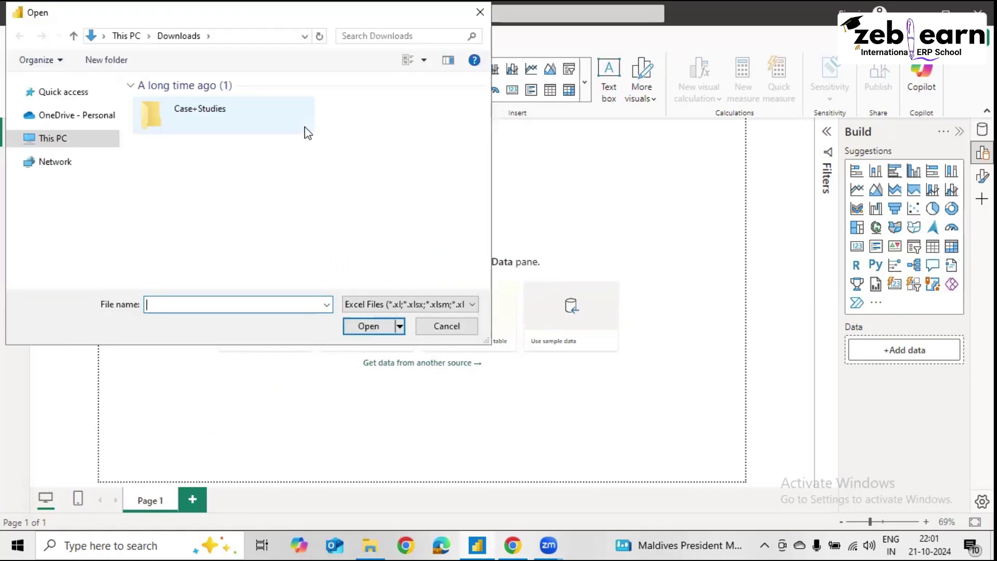
pyautogui.click(256, 129)
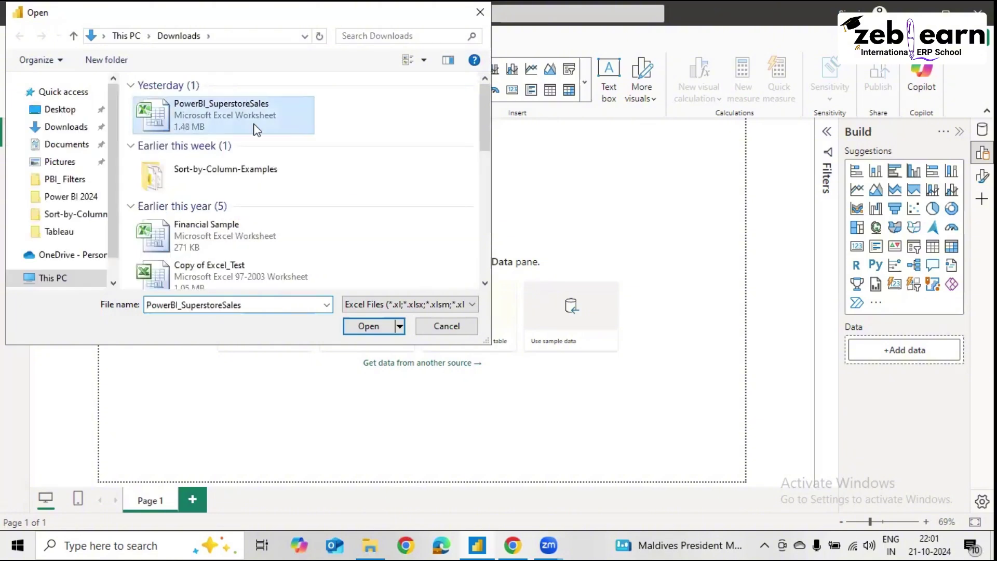
pyautogui.click(370, 327)
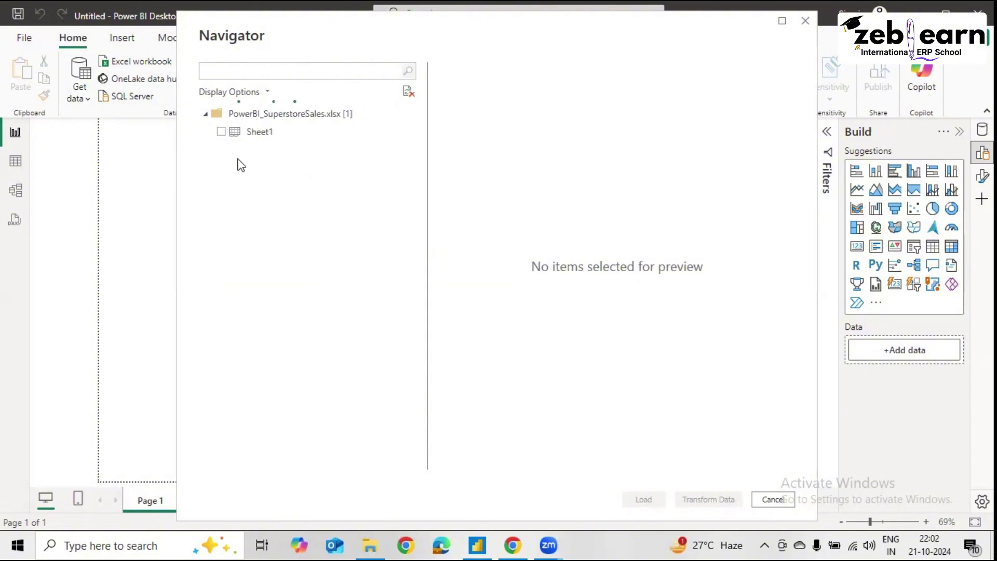
pyautogui.click(221, 132)
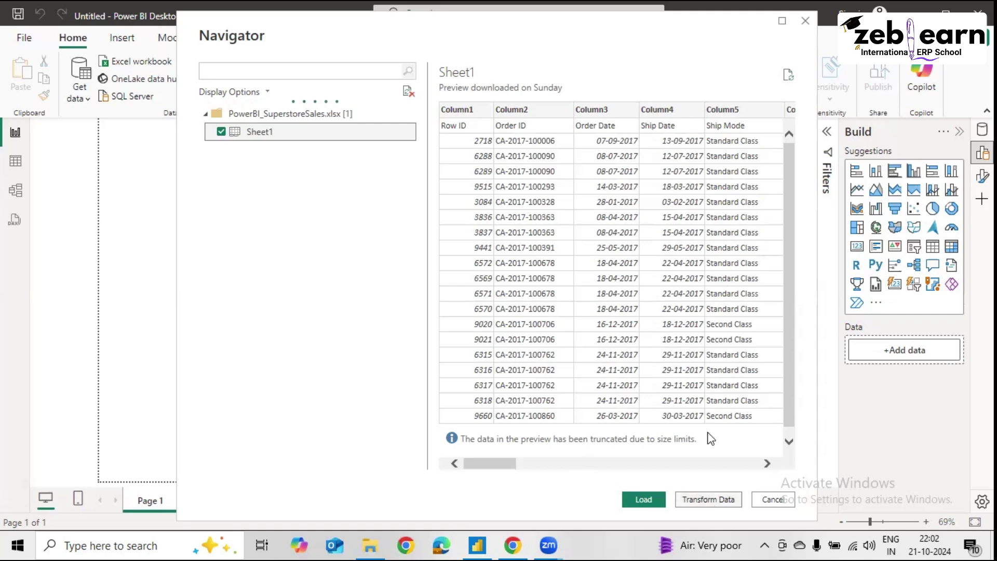
pyautogui.click(710, 500)
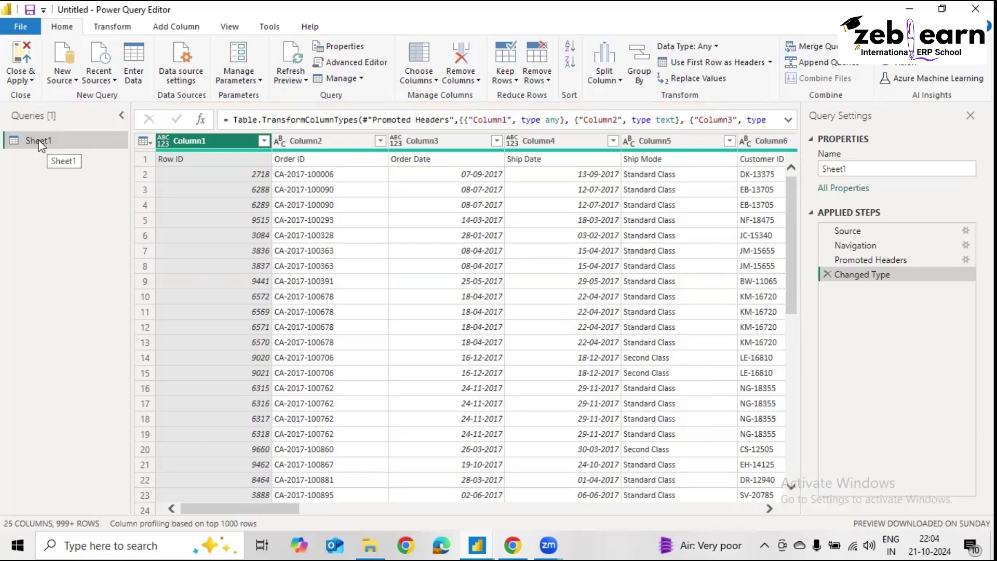
# Step: Rename the Sheet1 query to Superstore Data
pyautogui.rightClick(41, 145)
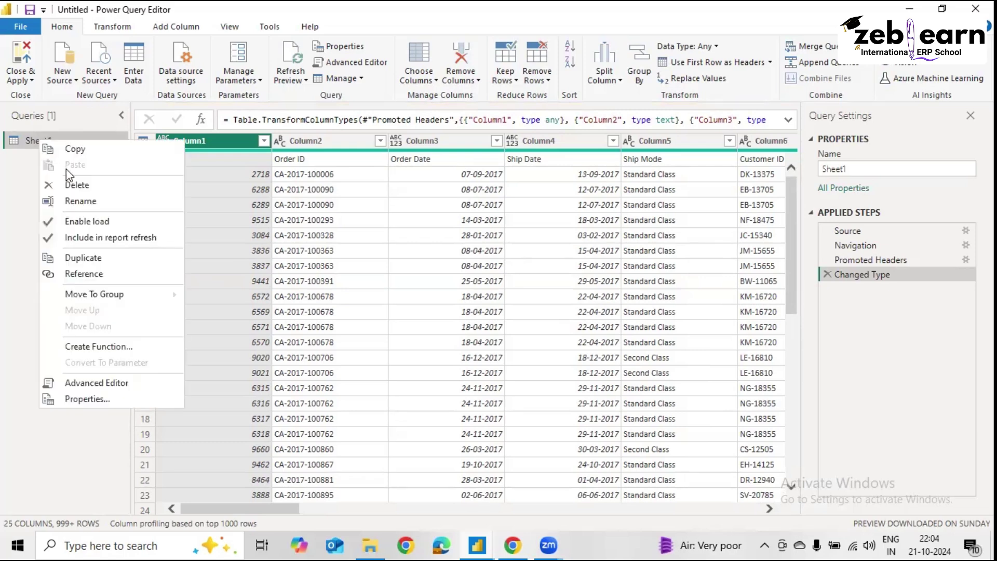
pyautogui.click(81, 202)
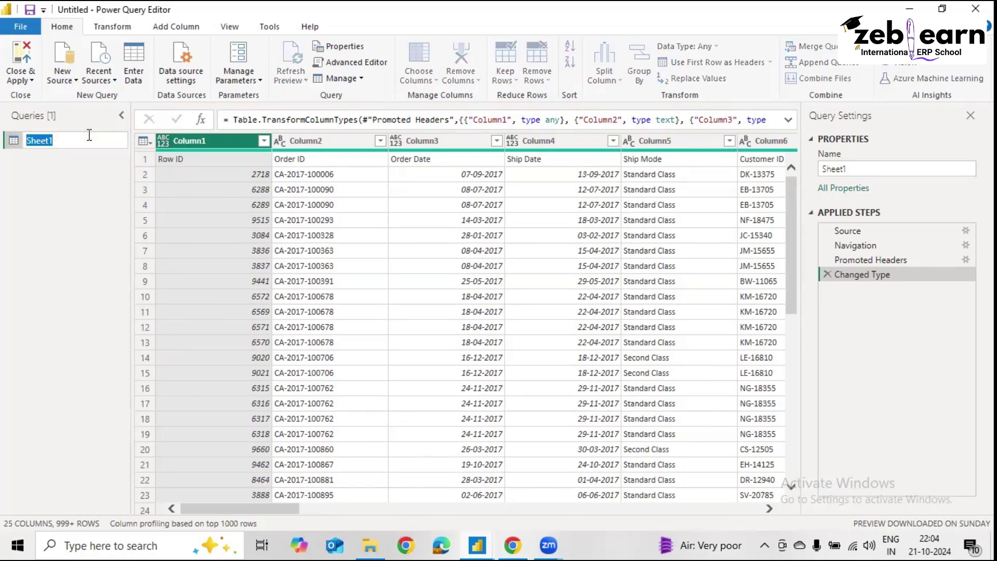
pyautogui.write('Su')
pyautogui.write('pw')
pyautogui.write('er')
pyautogui.press('BackSpace')
pyautogui.press('BackSpace')
pyautogui.press('BackSpace')
pyautogui.write('erstore Data')
pyautogui.click(68, 140)
pyautogui.click(73, 195)
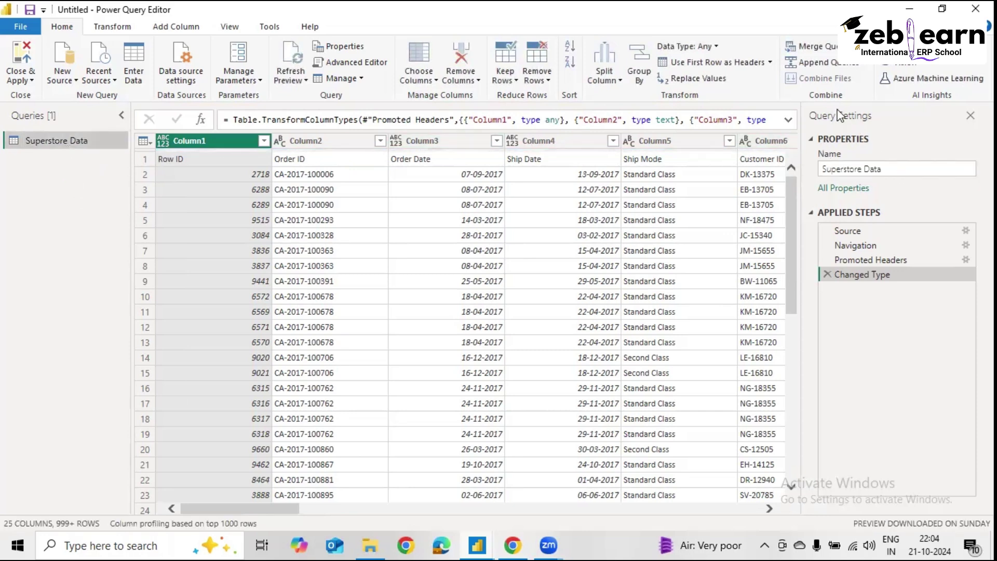
pyautogui.click(853, 171)
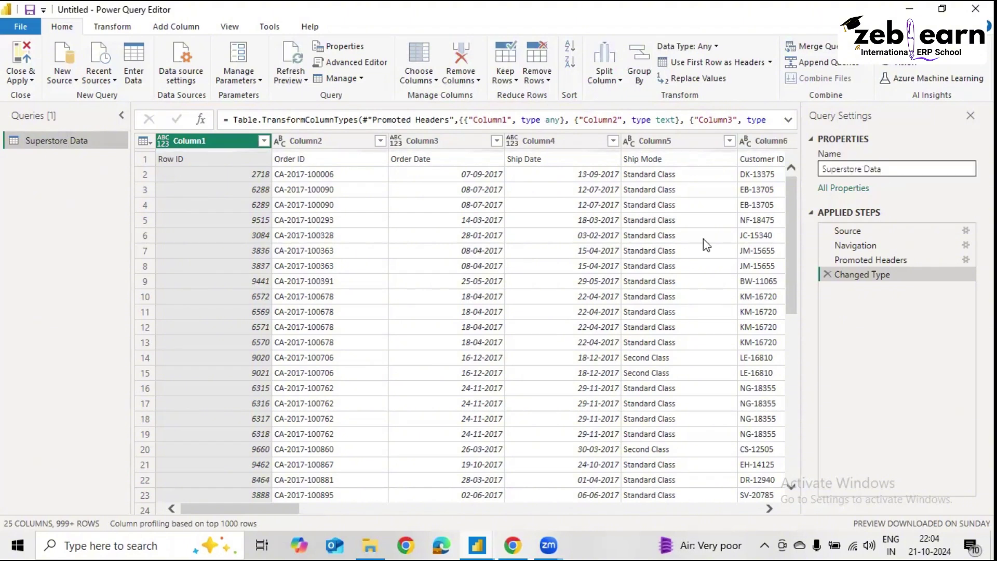
pyautogui.press('Return')
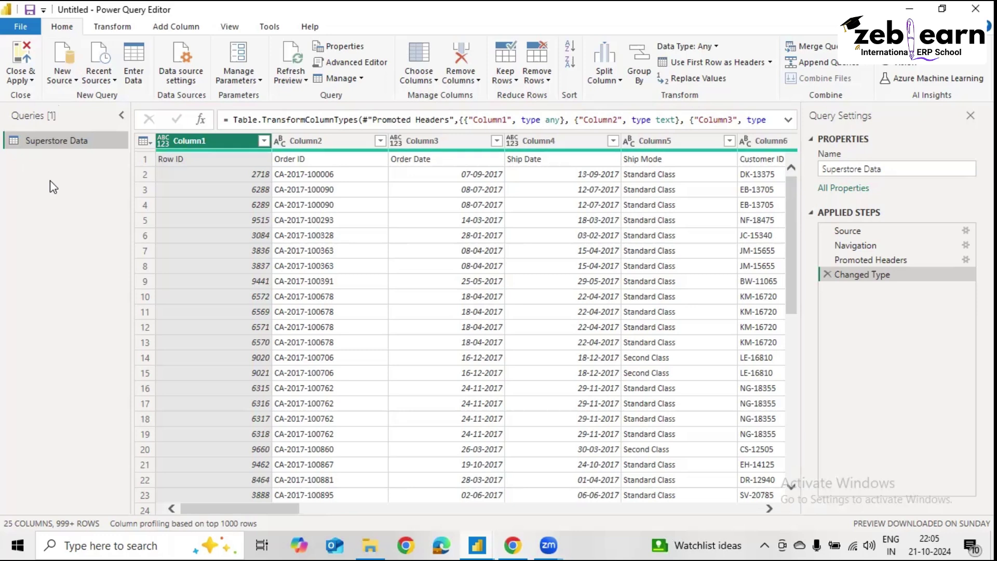
pyautogui.click(76, 81)
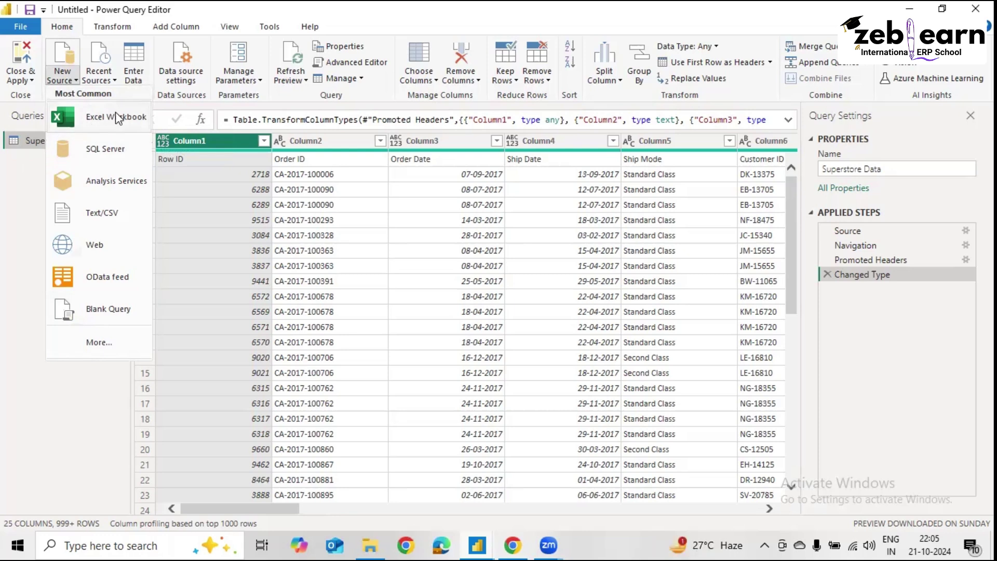
pyautogui.click(21, 177)
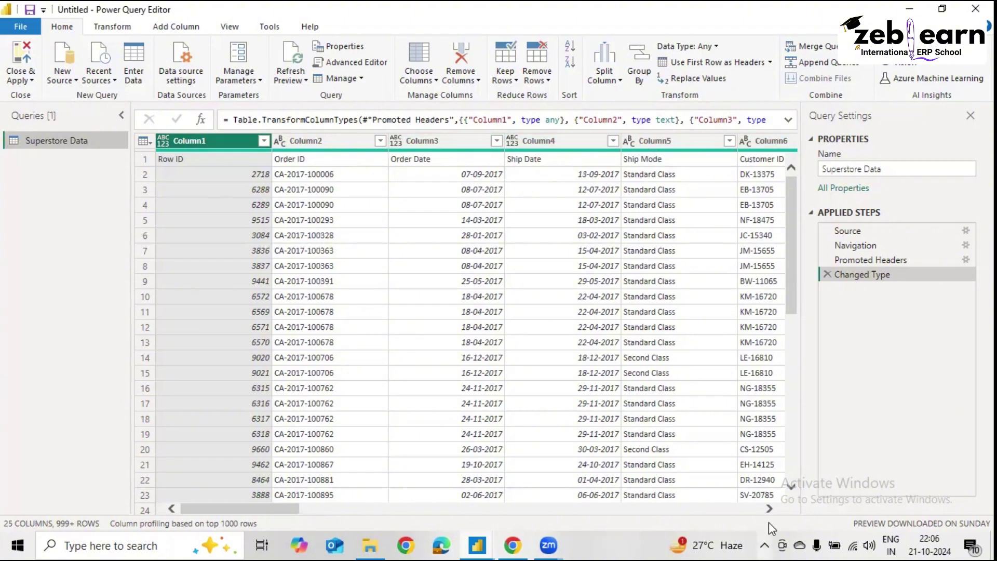
# Step: Examine the columns of the Superstore Data table across its width, comparing the generic column headers with the names in the first row
pyautogui.click(770, 508)
pyautogui.moveTo(768, 508); pyautogui.dragTo(769, 509)
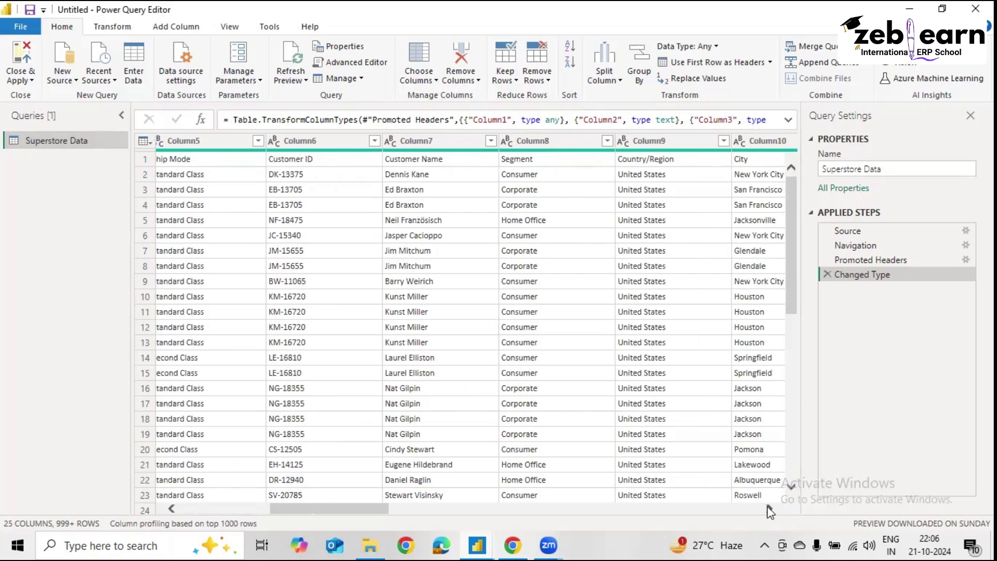
pyautogui.click(769, 509)
pyautogui.click(770, 509)
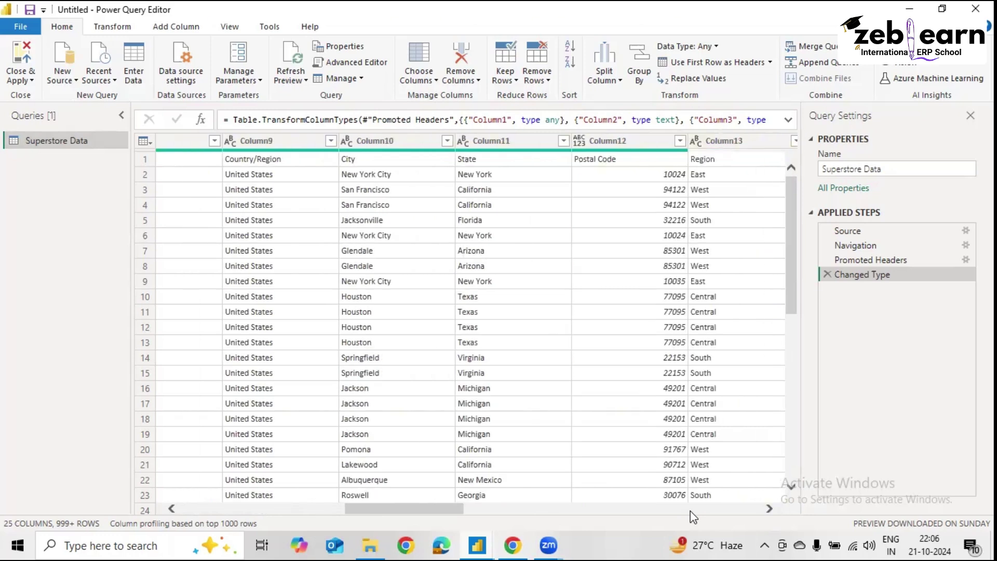
pyautogui.click(732, 513)
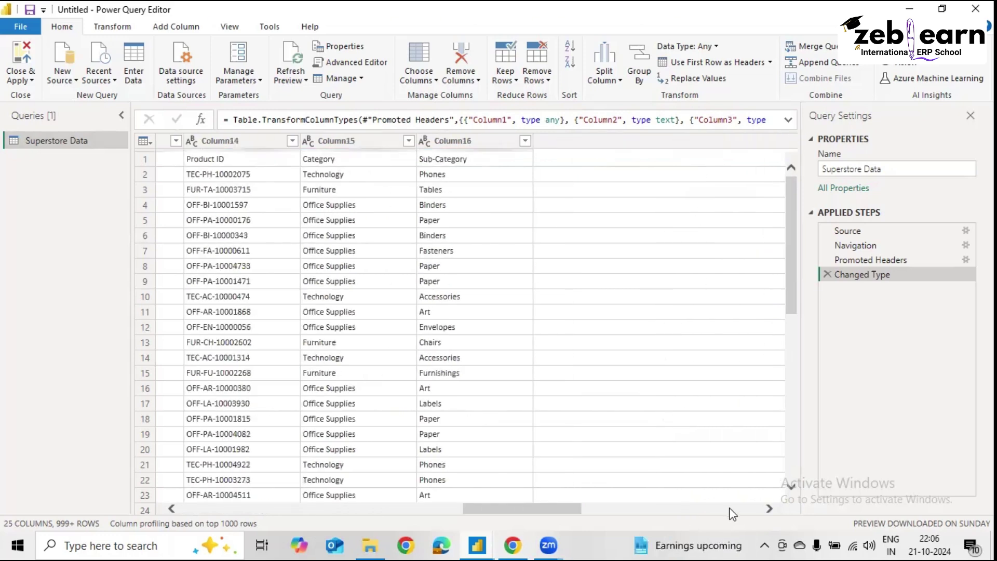
pyautogui.click(732, 514)
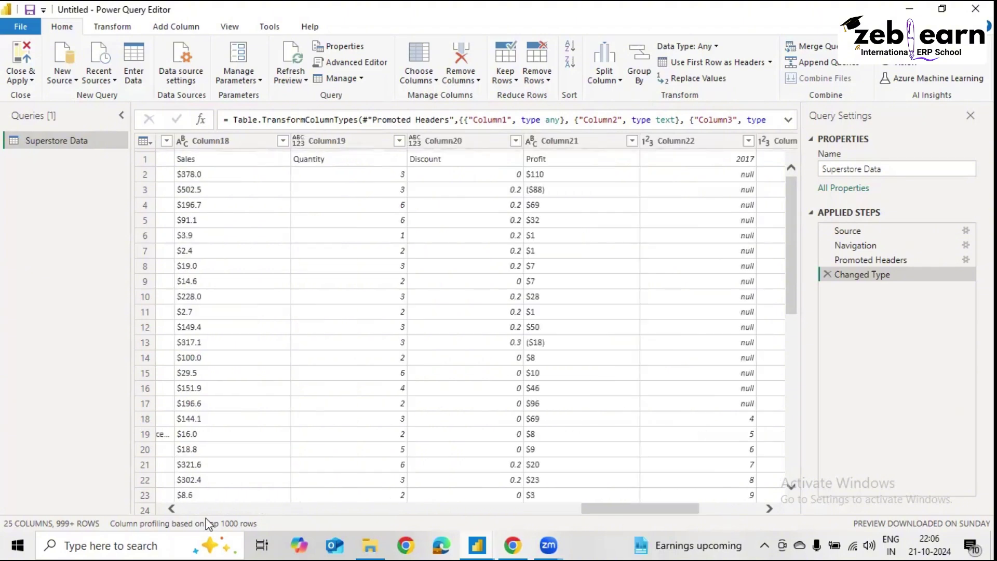
pyautogui.click(179, 511)
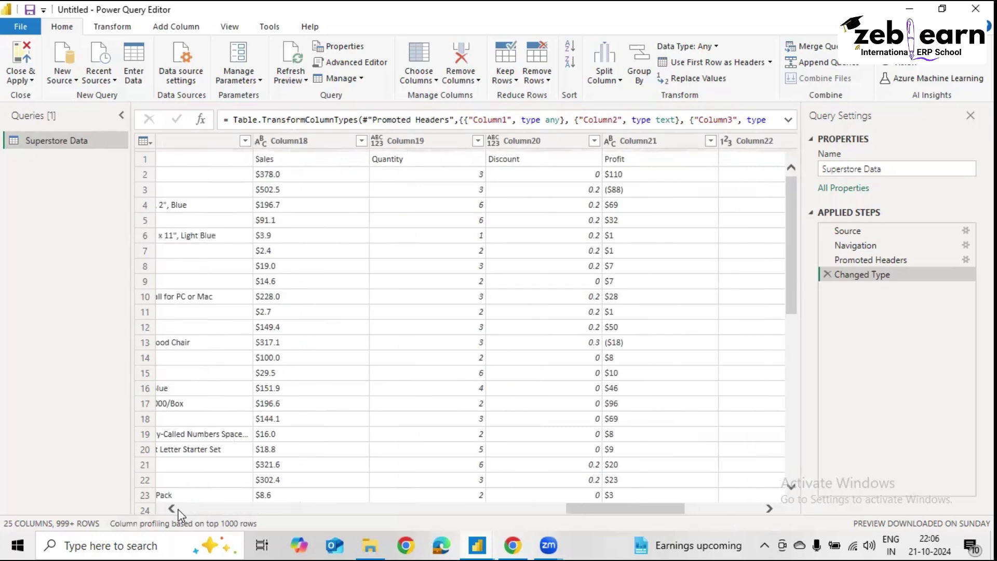
pyautogui.click(173, 509)
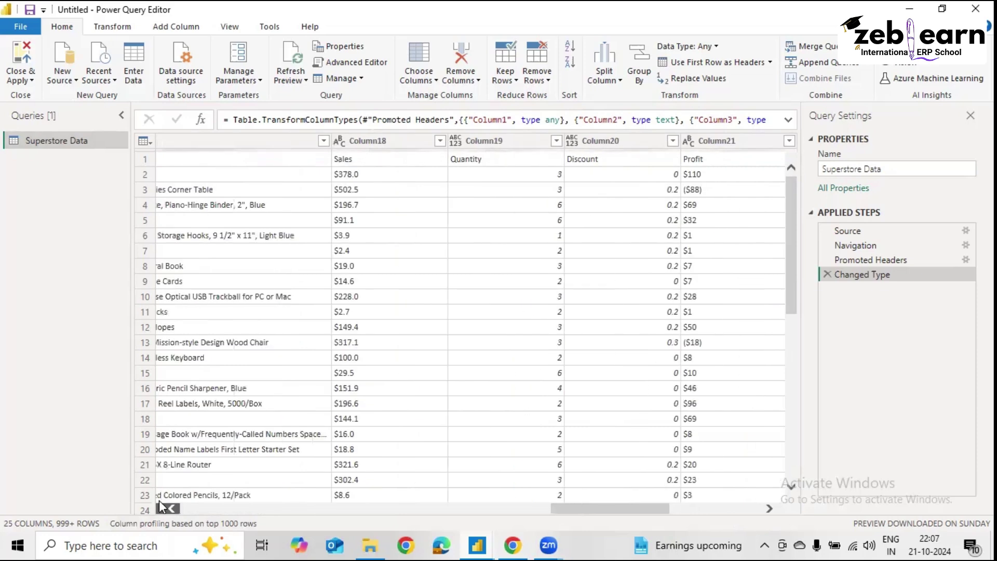
pyautogui.click(172, 509)
pyautogui.click(186, 510)
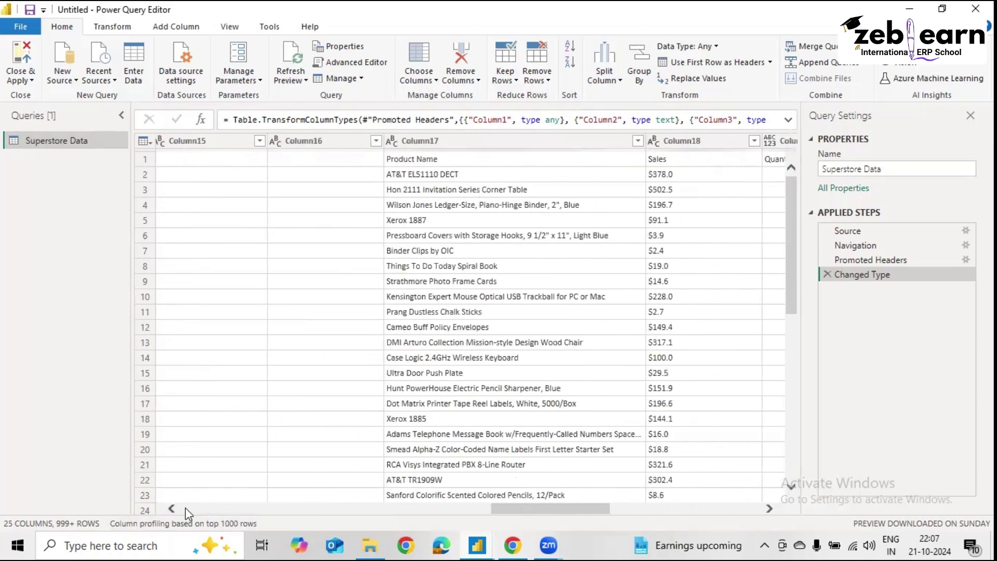
pyautogui.click(186, 510)
pyautogui.click(185, 510)
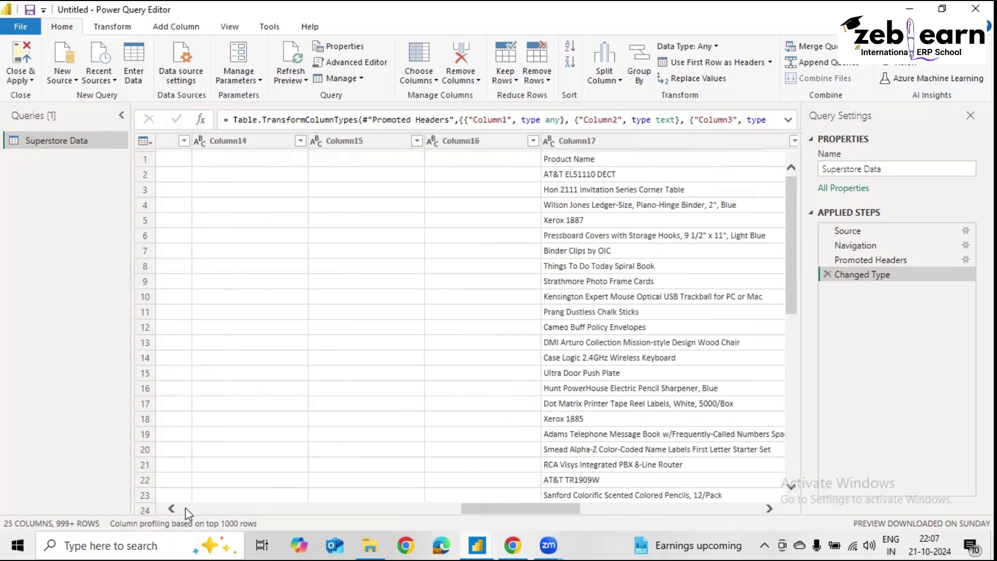
pyautogui.click(186, 510)
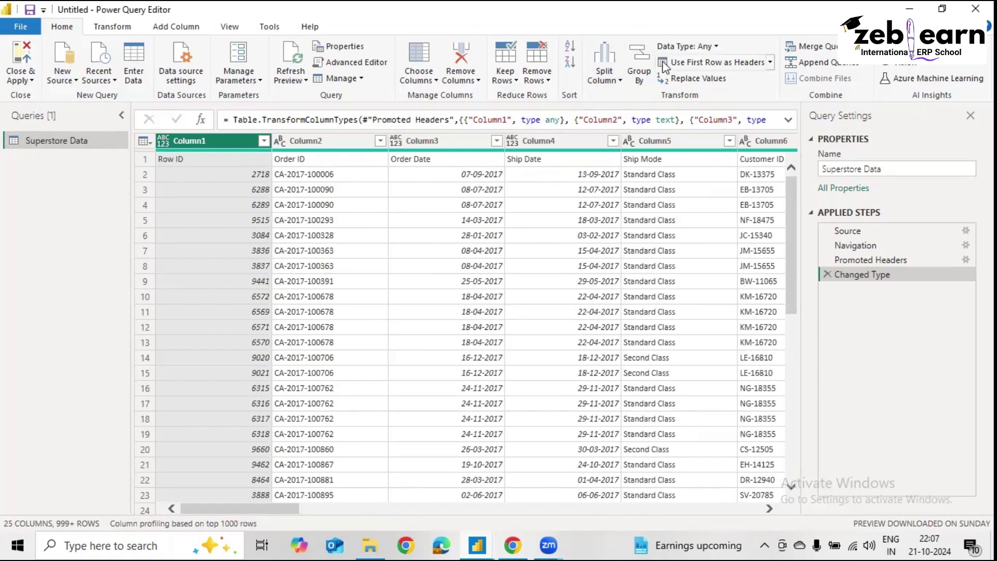
# Step: Try using the first row as headers, and remove the resulting Changed Type1 and Promoted Headers1 steps
pyautogui.click(770, 62)
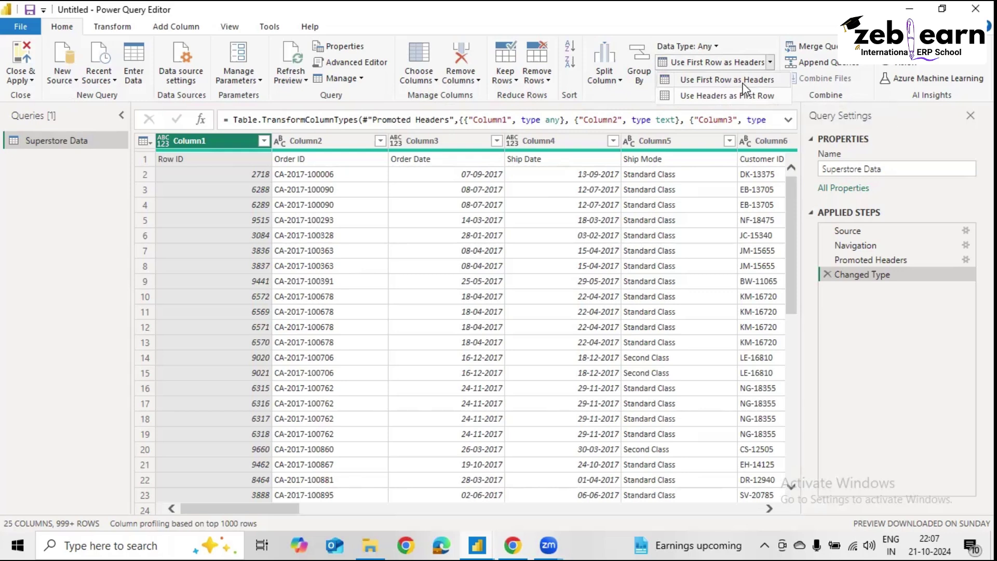
pyautogui.click(725, 104)
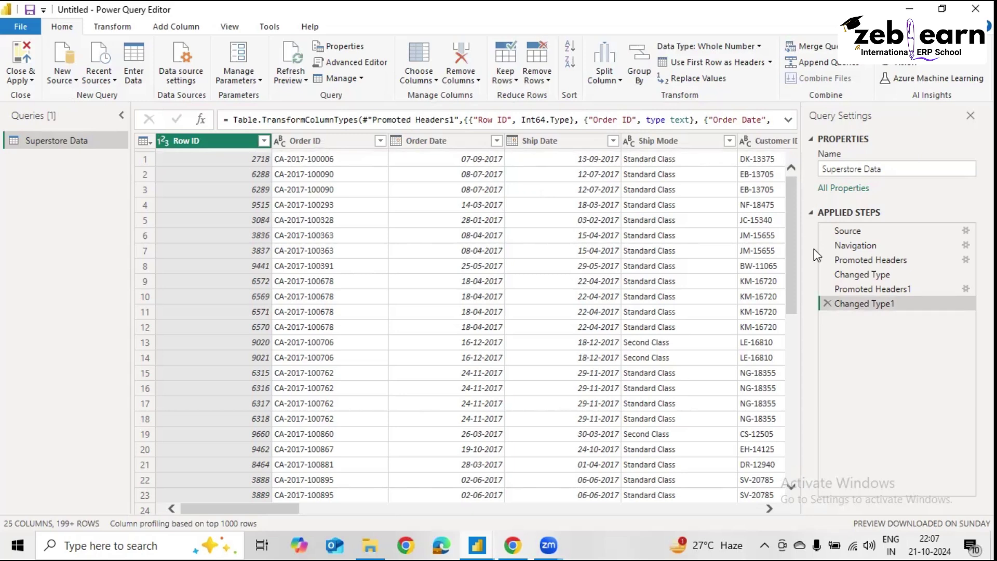
pyautogui.click(827, 304)
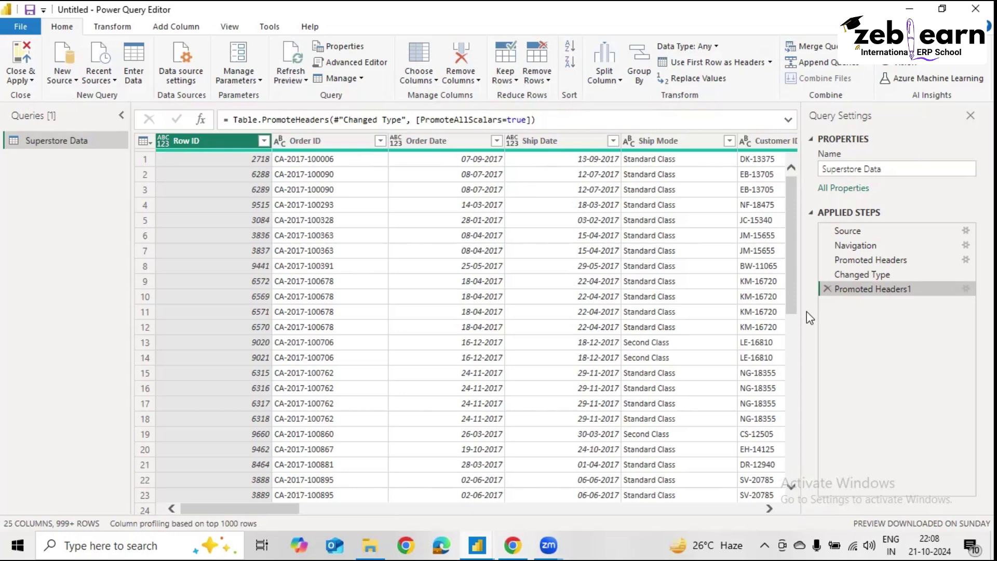
pyautogui.click(827, 289)
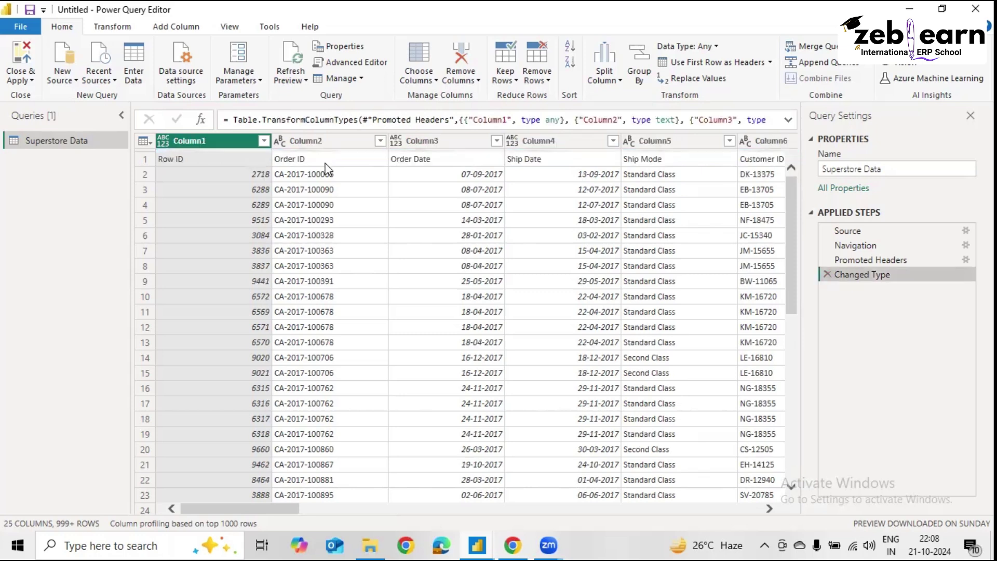
# Step: Promote the first row of Superstore Data to column headers, keeping the Changed Type1 step selected
pyautogui.keyDown('ctrl'); pyautogui.click(479, 141); pyautogui.keyUp('ctrl')
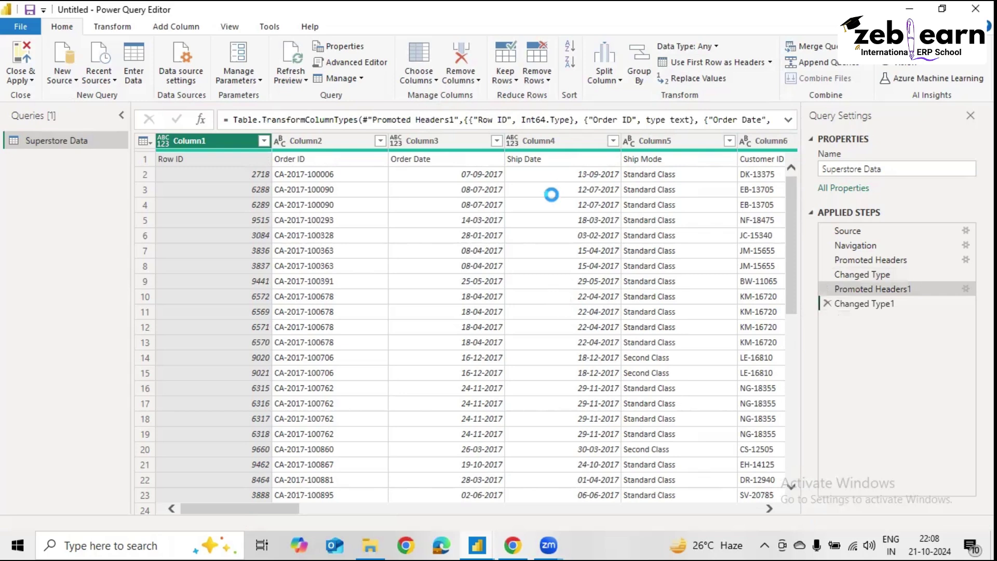
pyautogui.click(851, 303)
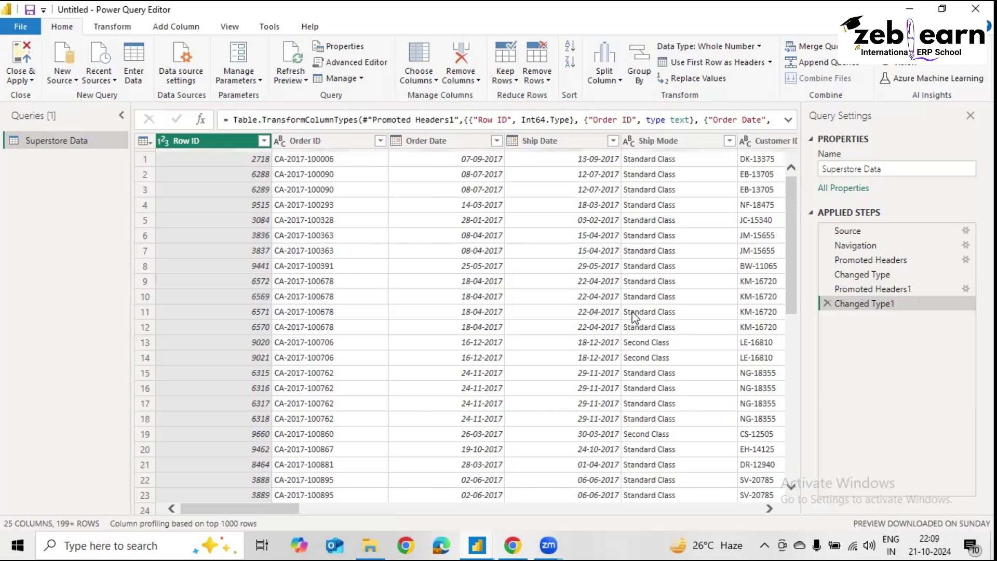
pyautogui.click(307, 80)
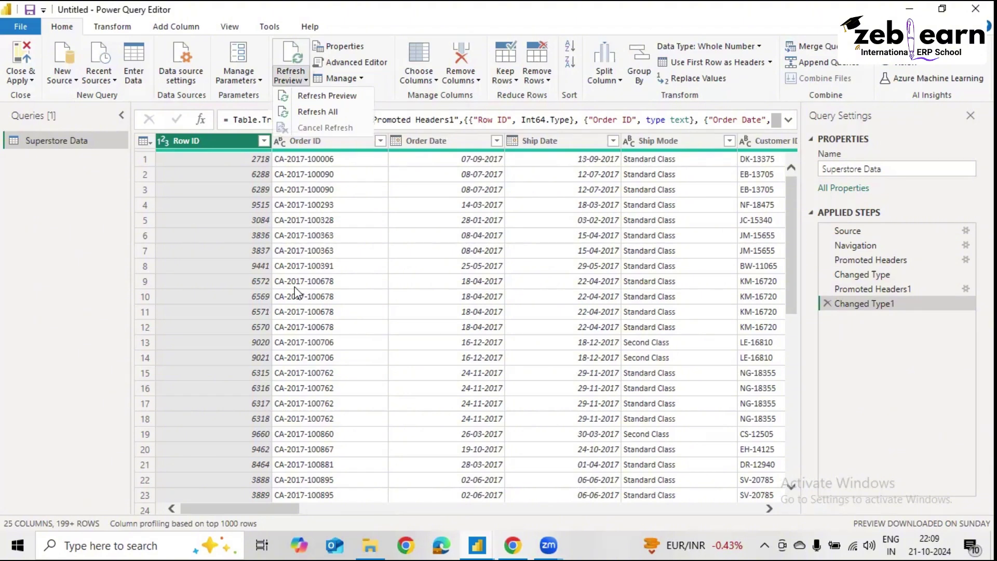
pyautogui.click(232, 147)
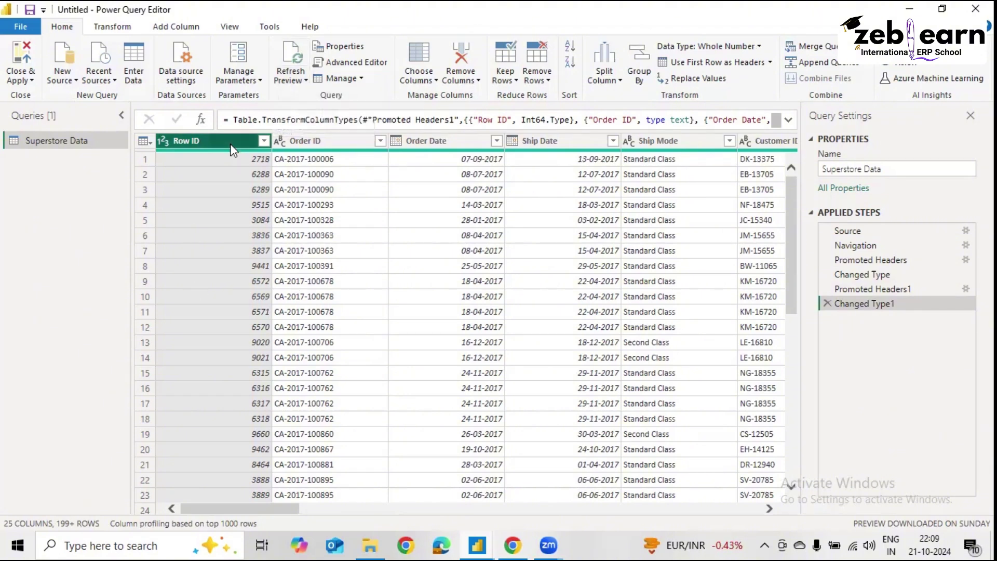
pyautogui.click(264, 142)
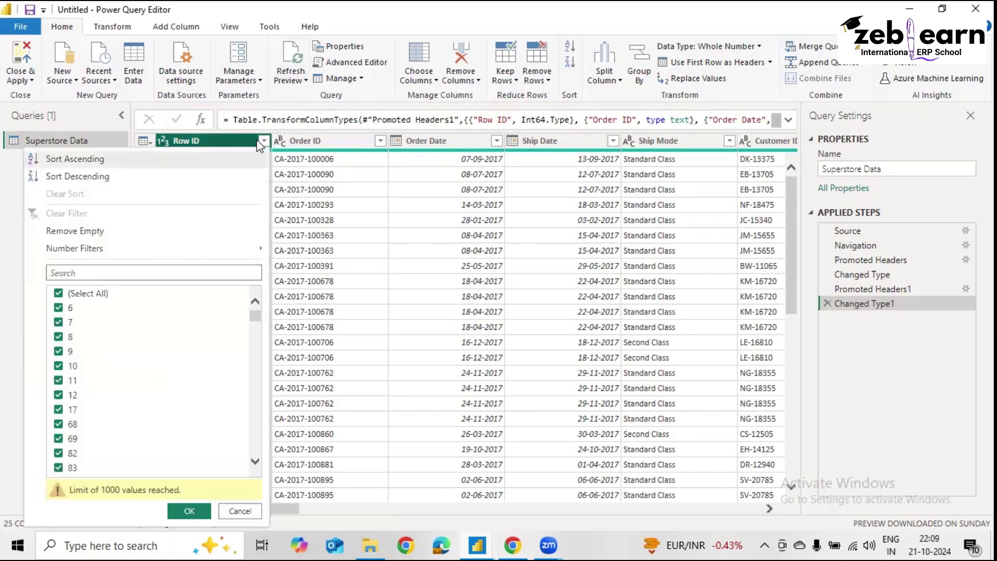
pyautogui.click(224, 147)
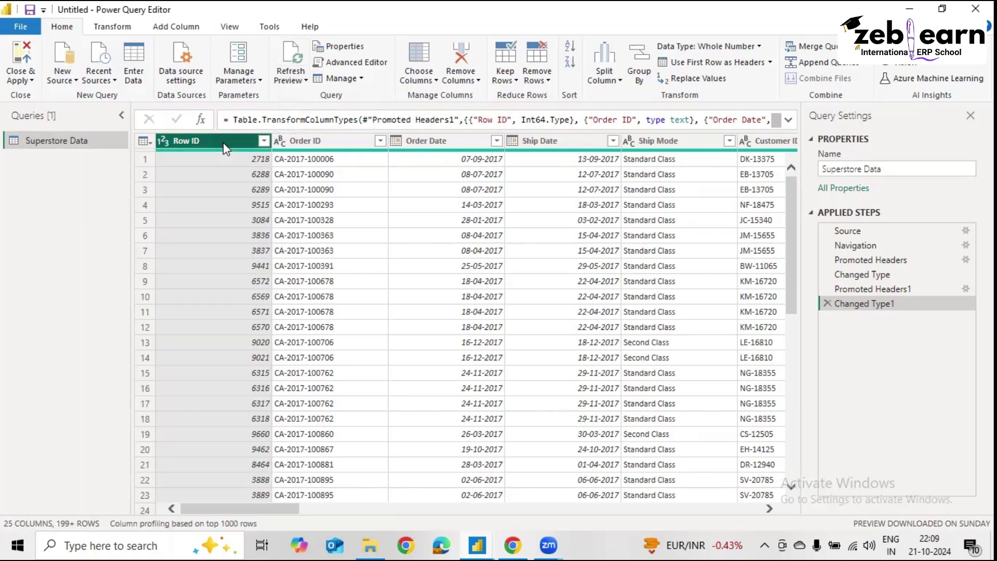